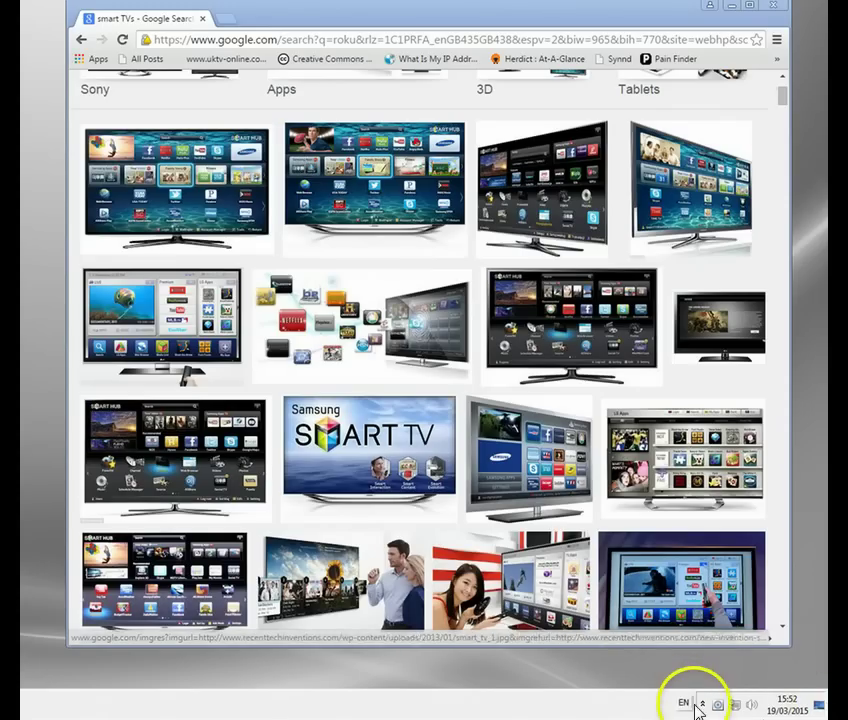
# Step: Open Identity Cloaker and look through its proxy list from the UK servers down to the US servers
pyautogui.click(702, 704)
pyautogui.click(694, 607)
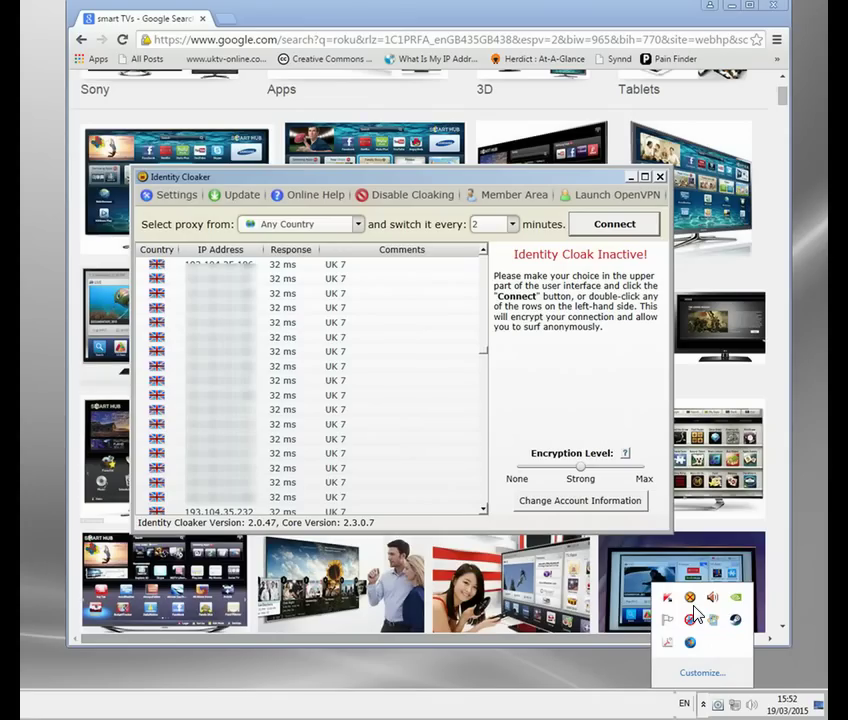
pyautogui.click(484, 343)
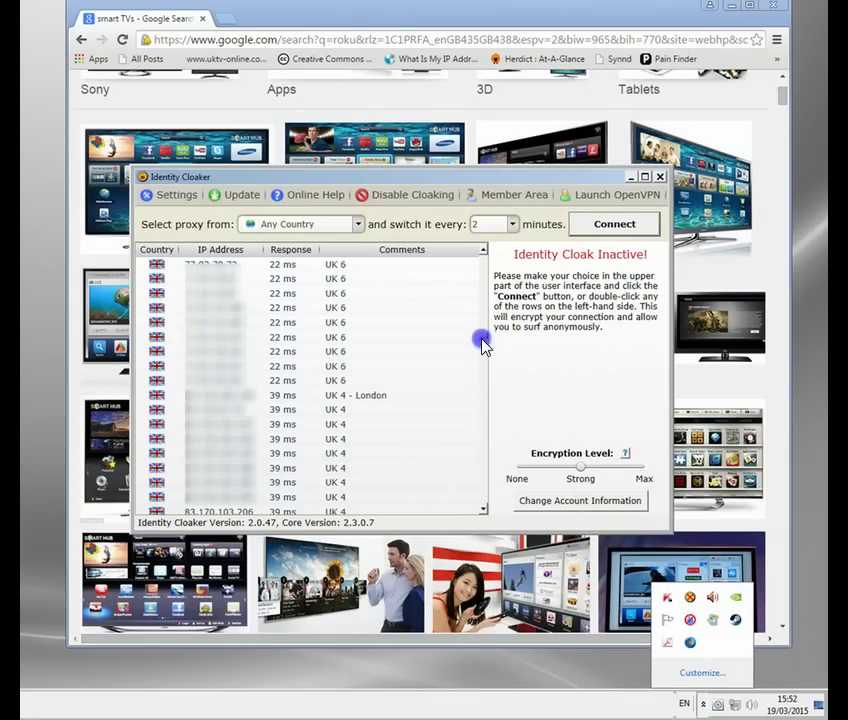
pyautogui.moveTo(484, 343); pyautogui.dragTo(487, 490)
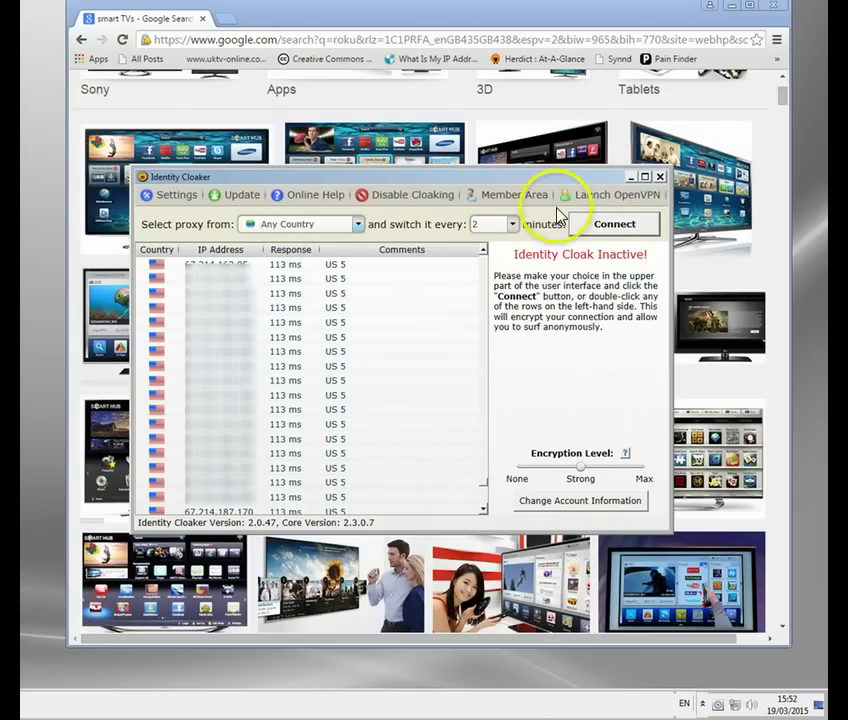
pyautogui.click(632, 177)
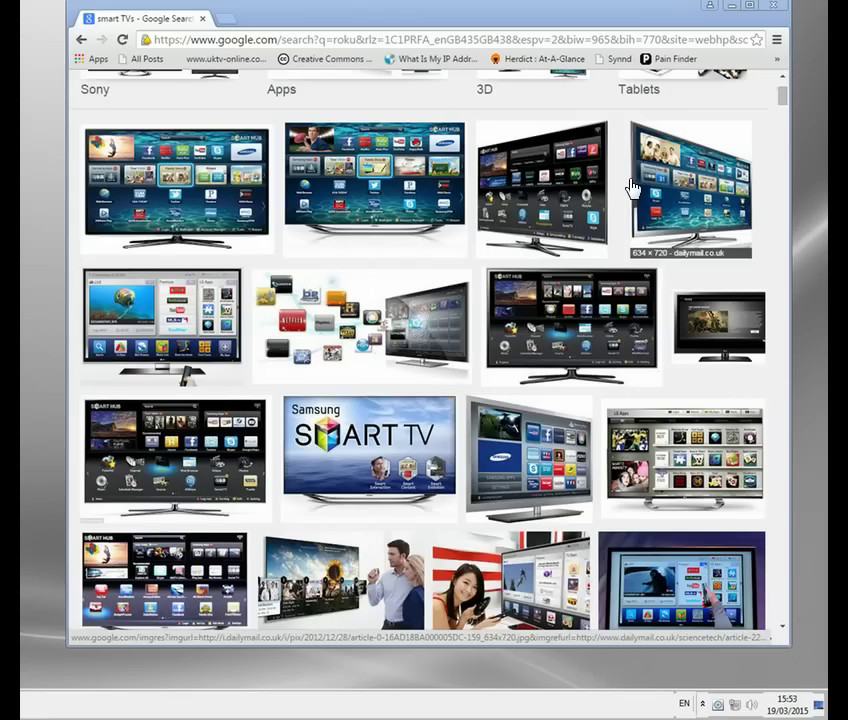
# Step: Minimize the image search window and widen the ASUS router's browser window to show the VPN connection column
pyautogui.click(733, 15)
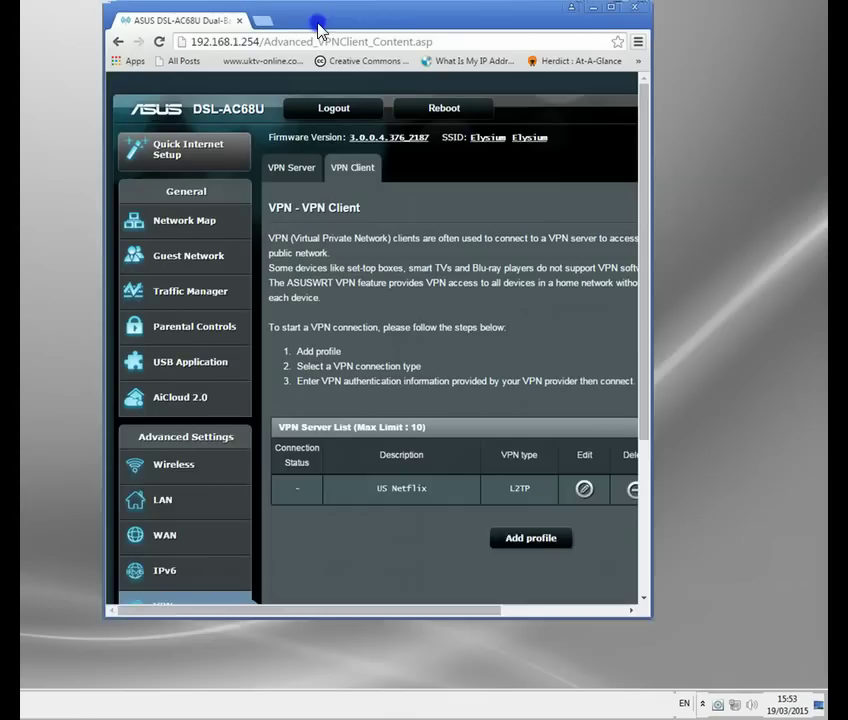
pyautogui.moveTo(318, 27); pyautogui.dragTo(314, 32)
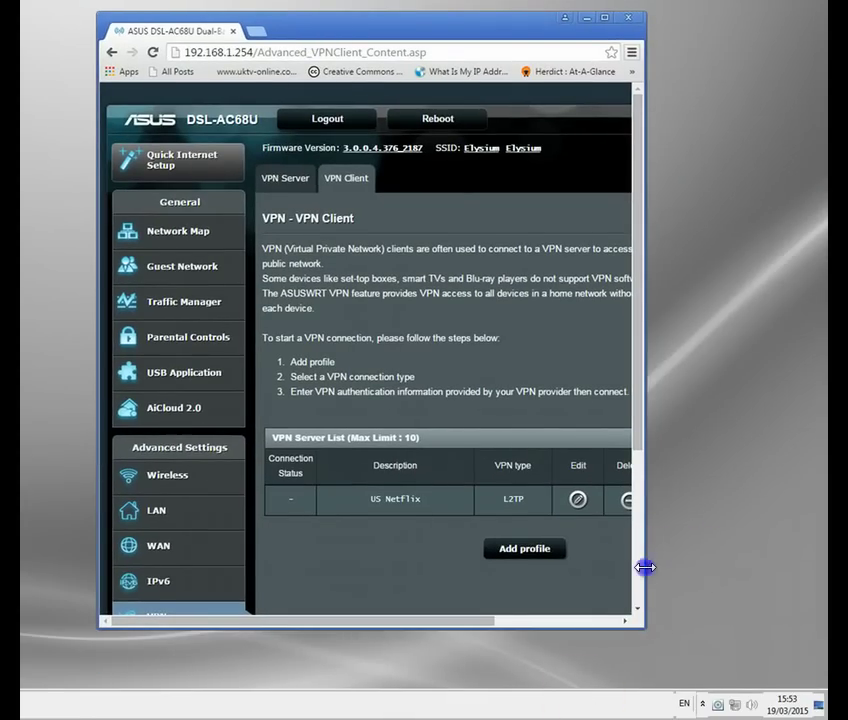
pyautogui.moveTo(645, 564); pyautogui.dragTo(779, 562)
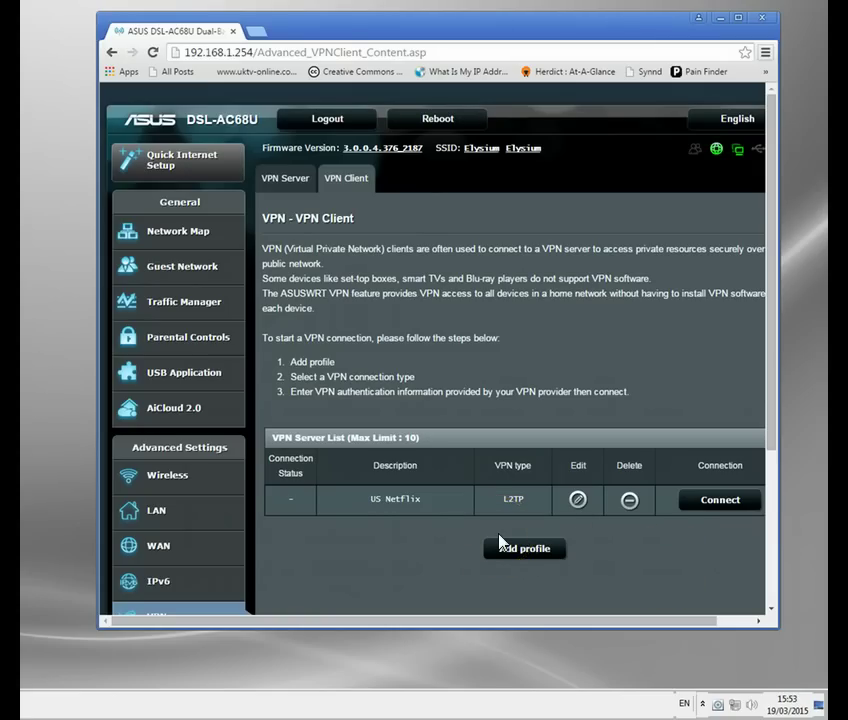
# Step: Review the router's VPN section, comparing the VPN Server settings with the VPN Client page
pyautogui.scroll(-3, 502, 543)
pyautogui.scroll(3, 502, 536)
pyautogui.scroll(-3, 502, 536)
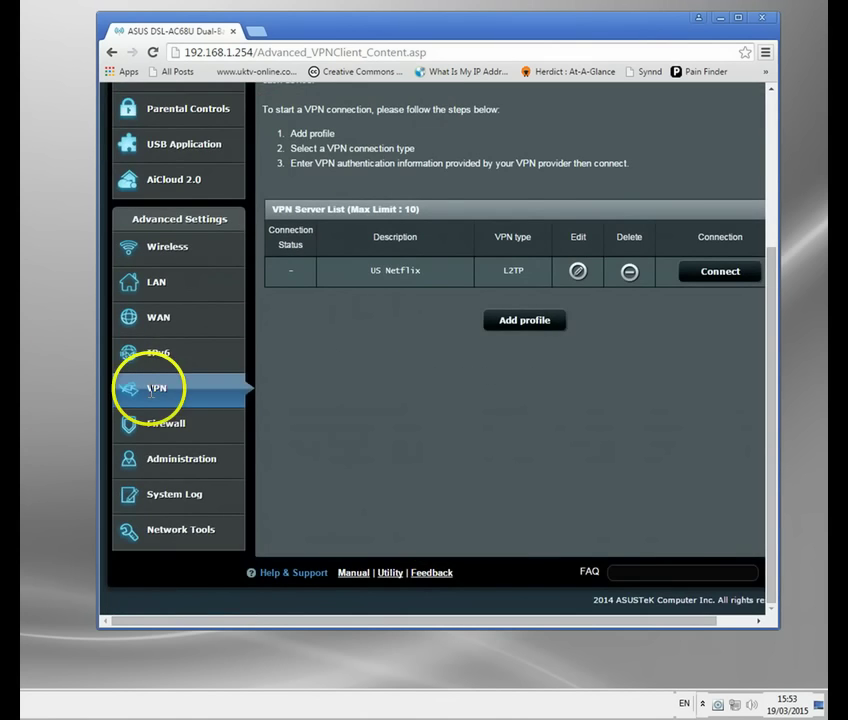
pyautogui.scroll(3, 365, 480)
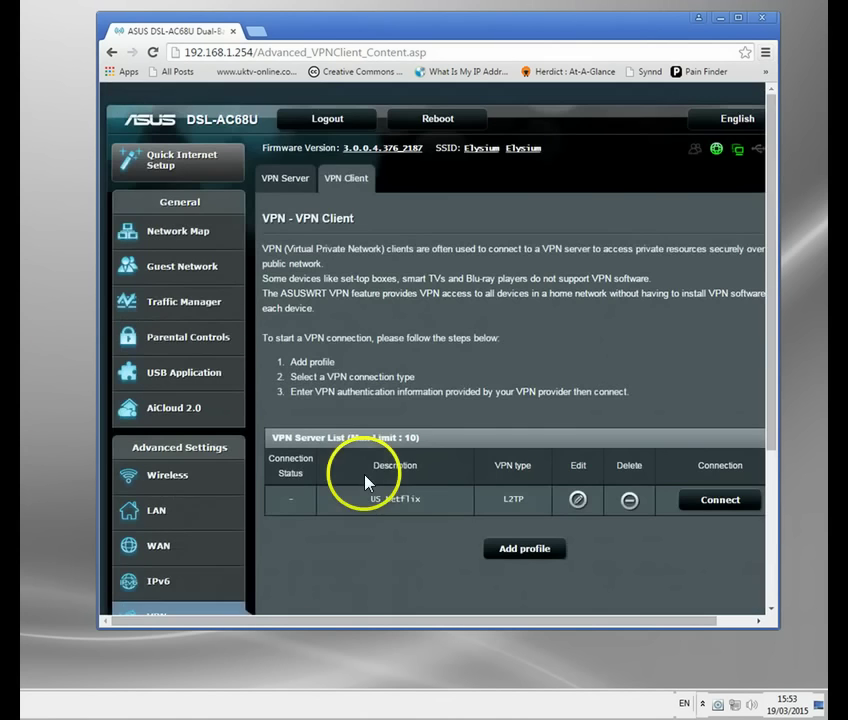
pyautogui.click(288, 179)
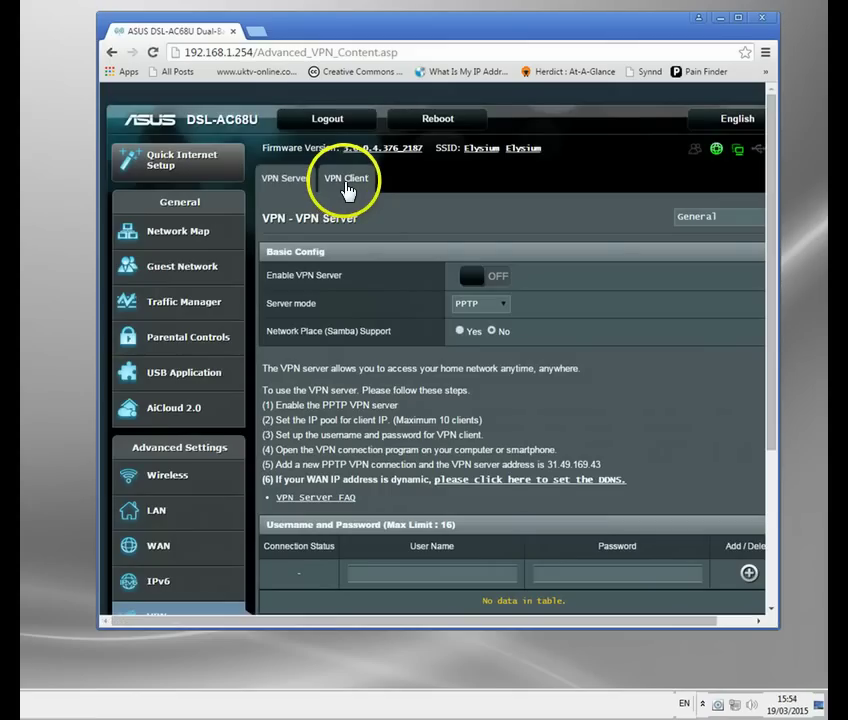
pyautogui.click(346, 185)
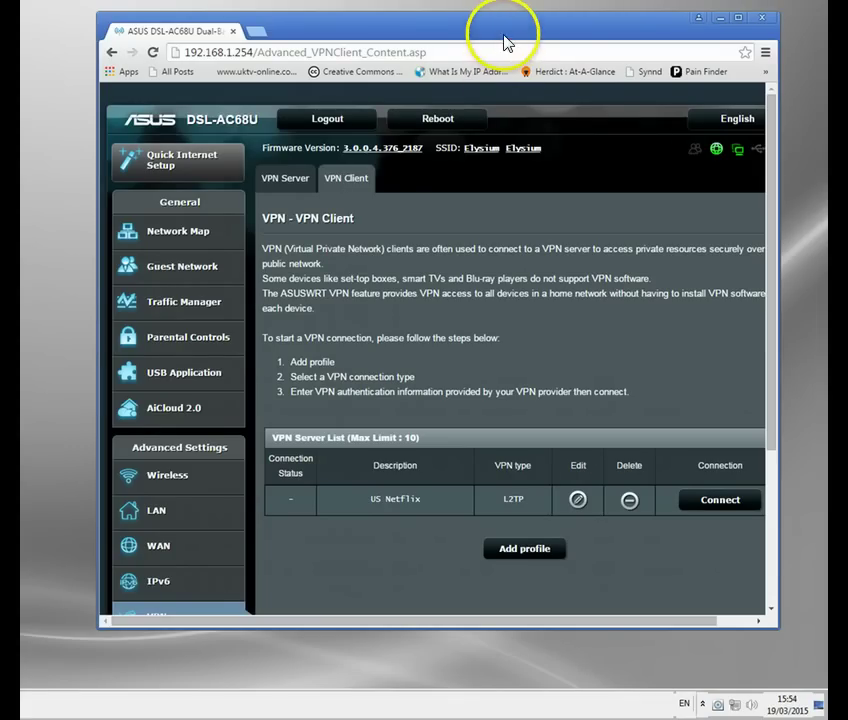
# Step: Add a new L2TP VPN client profile with the description "Canadian VPN"
pyautogui.moveTo(506, 36); pyautogui.dragTo(481, 38)
pyautogui.click(510, 556)
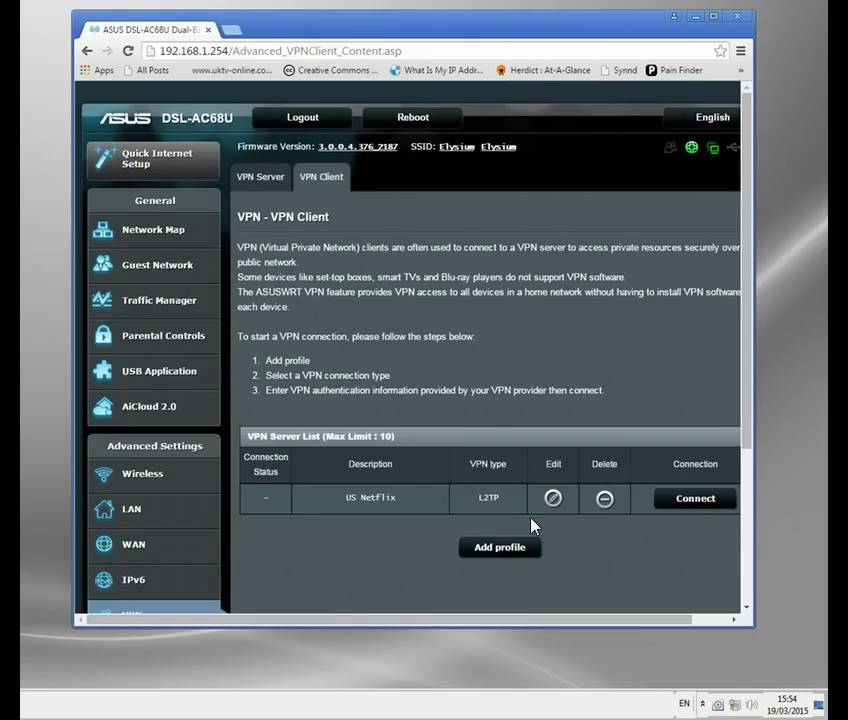
pyautogui.click(512, 543)
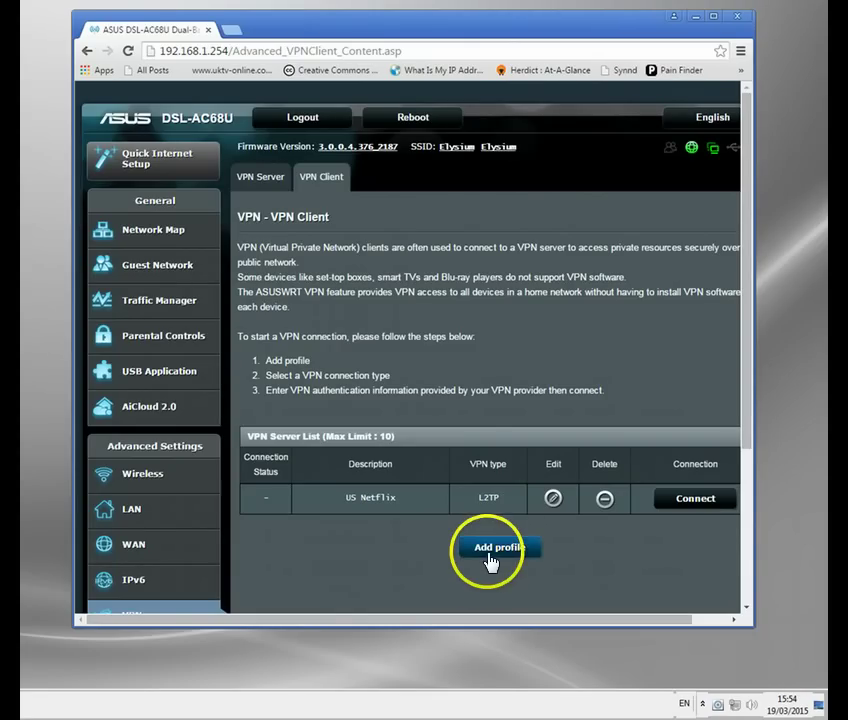
pyautogui.click(489, 550)
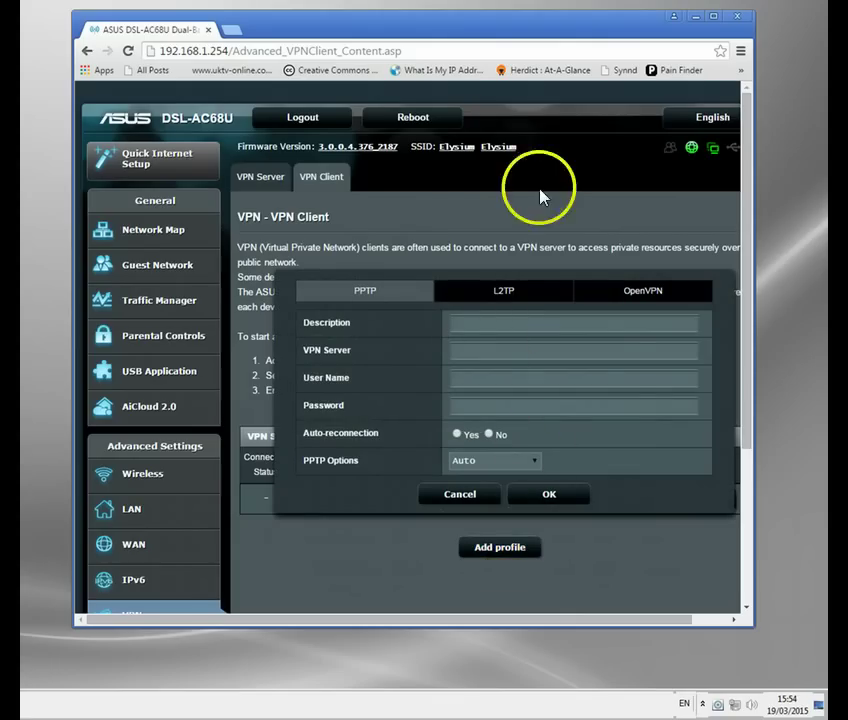
pyautogui.click(508, 300)
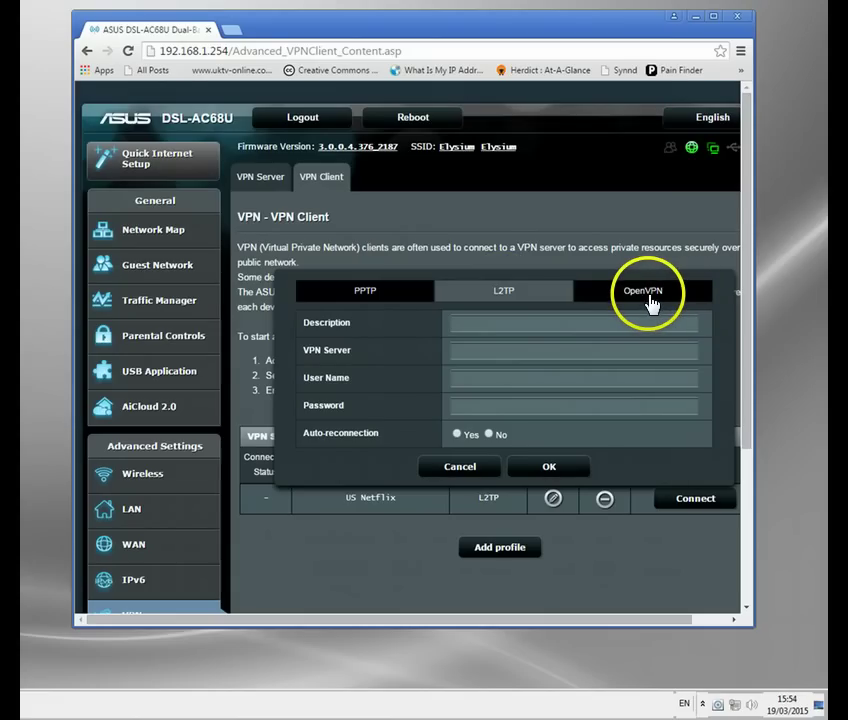
pyautogui.click(488, 320)
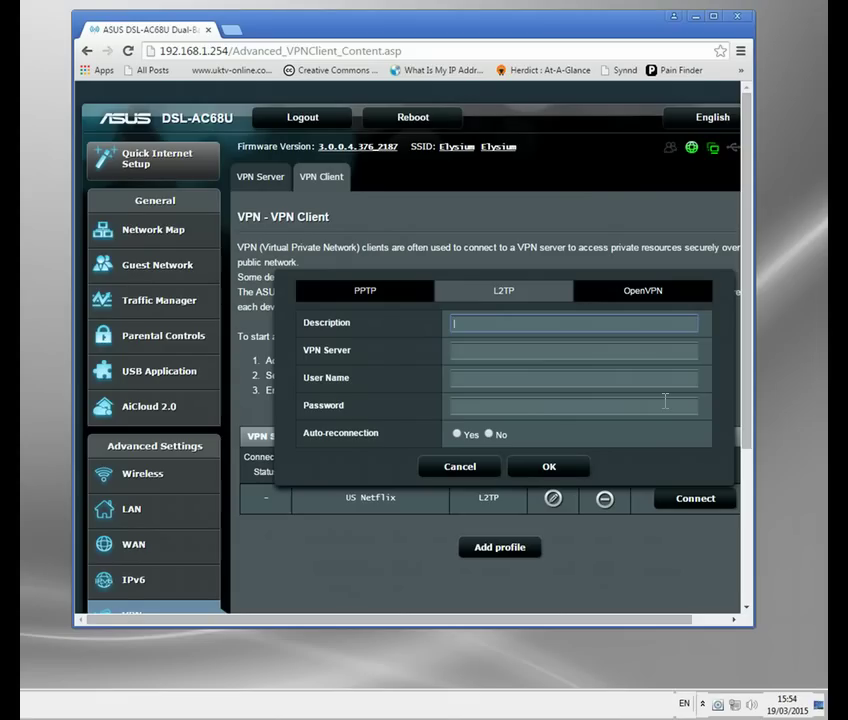
pyautogui.write('Canadian VPN')
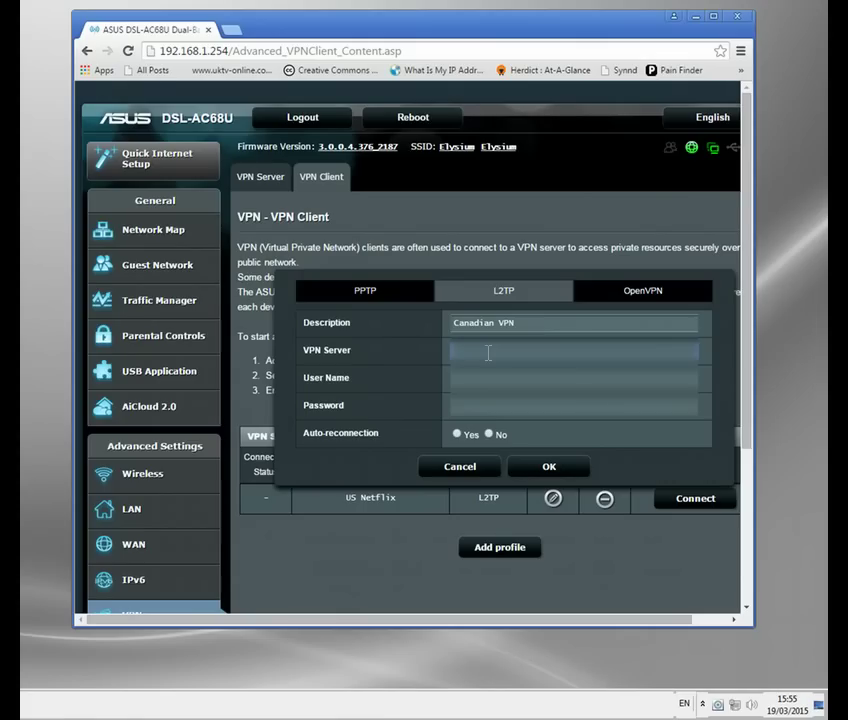
# Step: Enter the profile's VPN server address, user name and password, set auto-reconnection to No, and save the profile
pyautogui.write('canada.vpn.com.net')
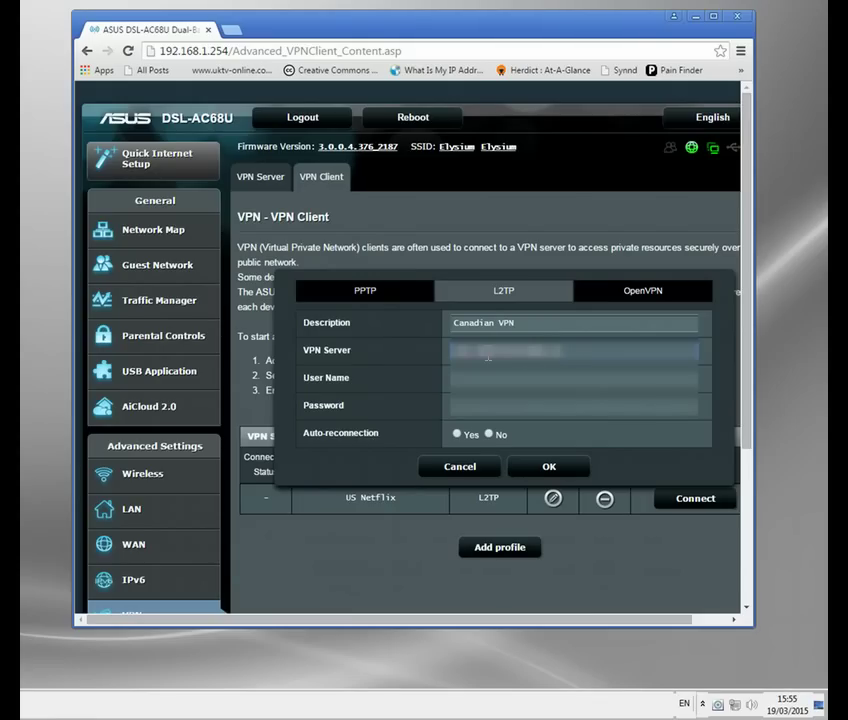
pyautogui.click(535, 377)
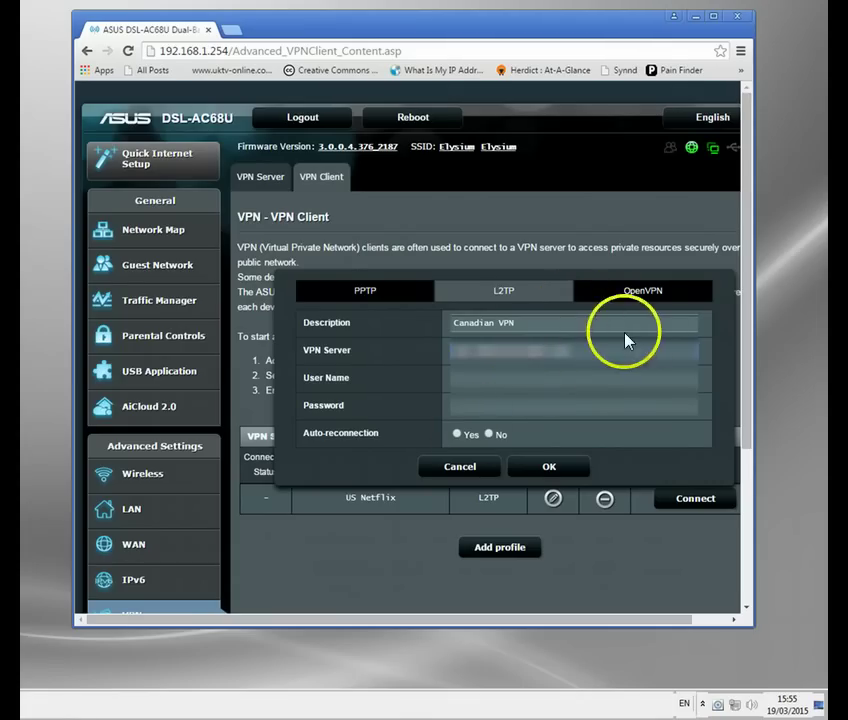
pyautogui.write('user')
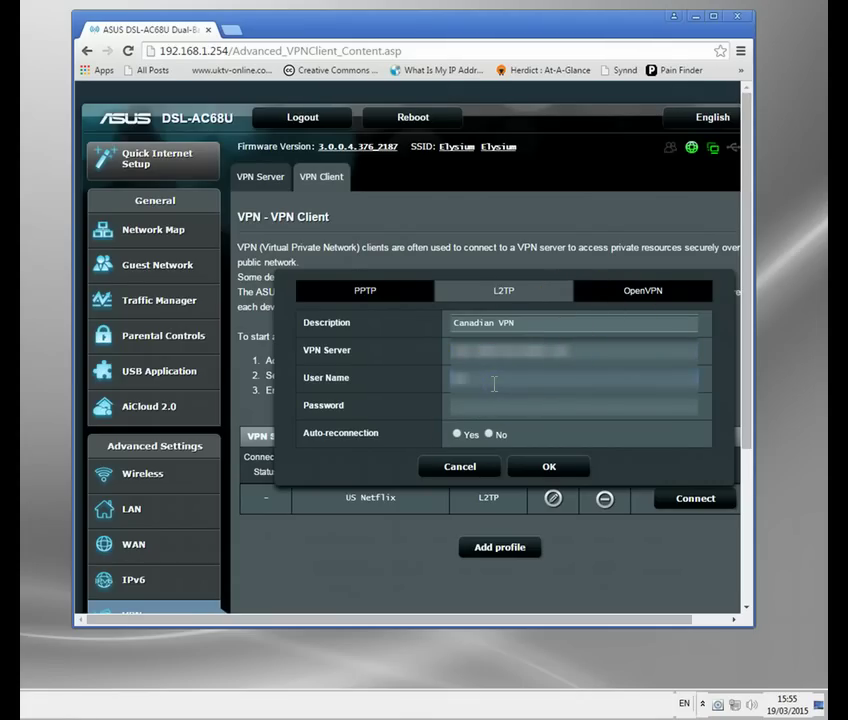
pyautogui.press('Tab')
pyautogui.write('passwo')
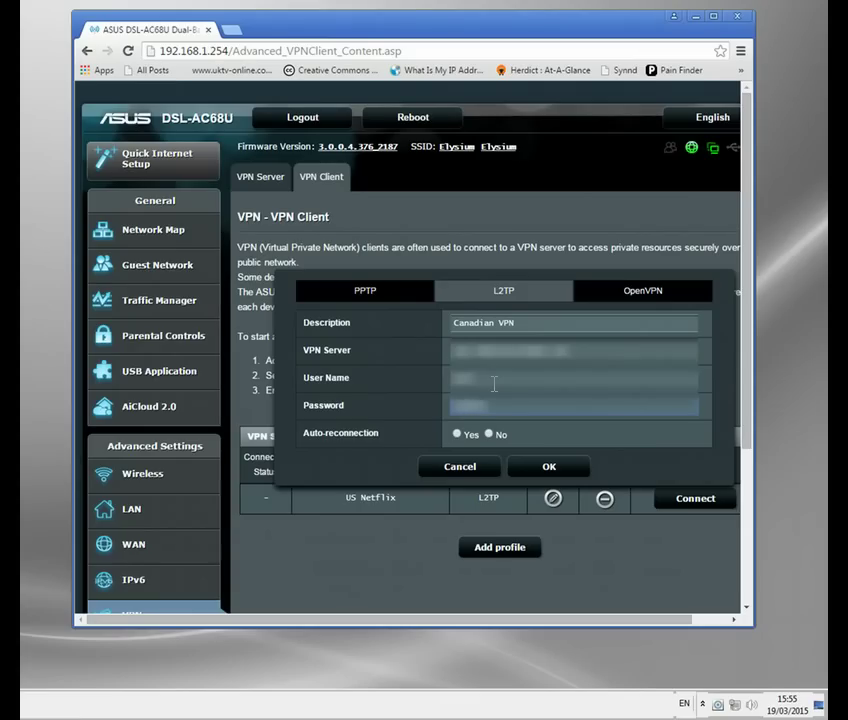
pyautogui.click(489, 434)
pyautogui.click(542, 470)
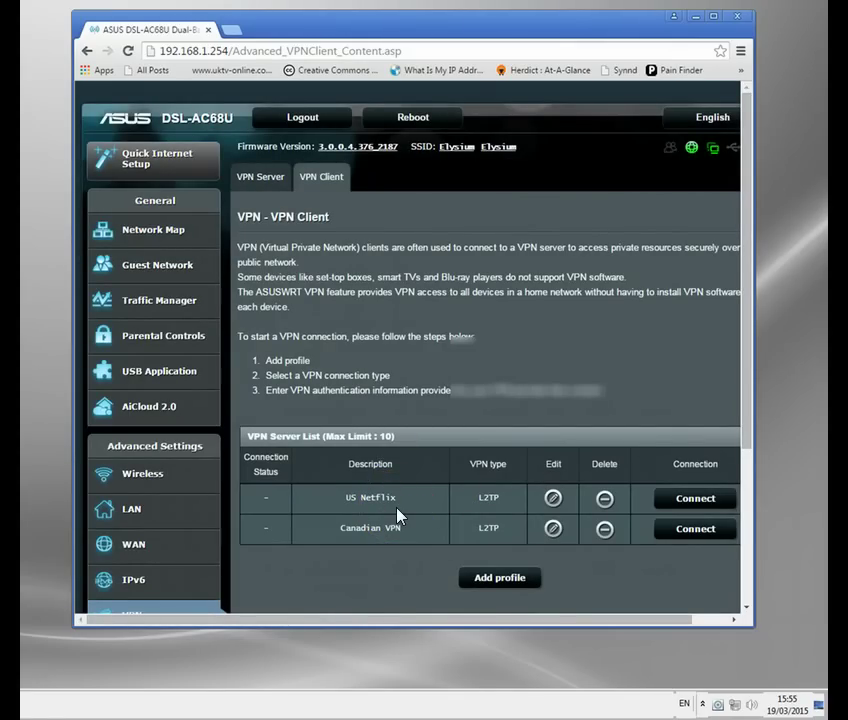
# Step: Connect the router through the Canadian VPN profile
pyautogui.click(700, 537)
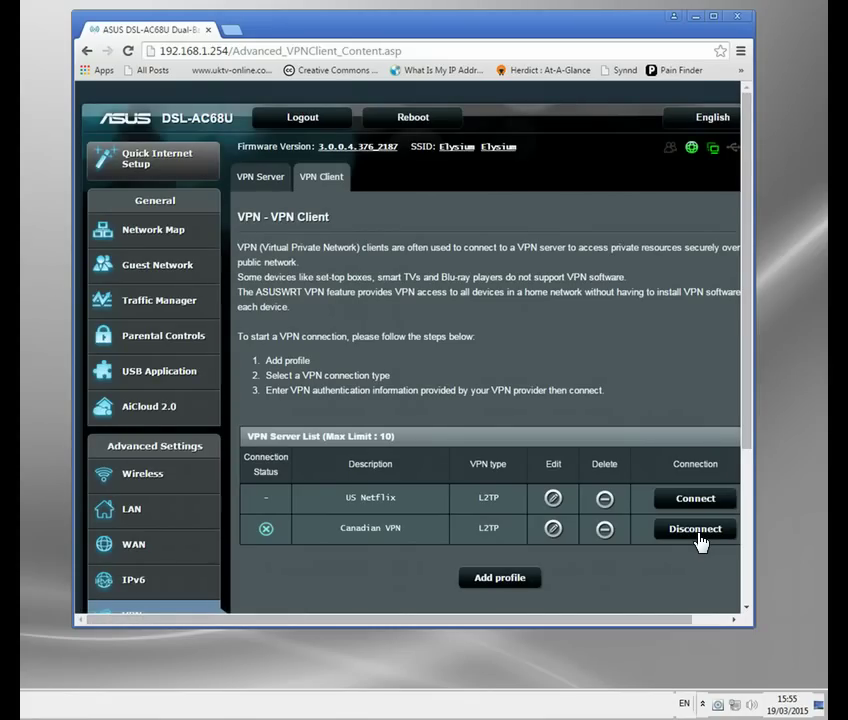
pyautogui.click(310, 541)
# Step: Load google.co.uk in a new browser tab to test the VPN connection
pyautogui.click(234, 29)
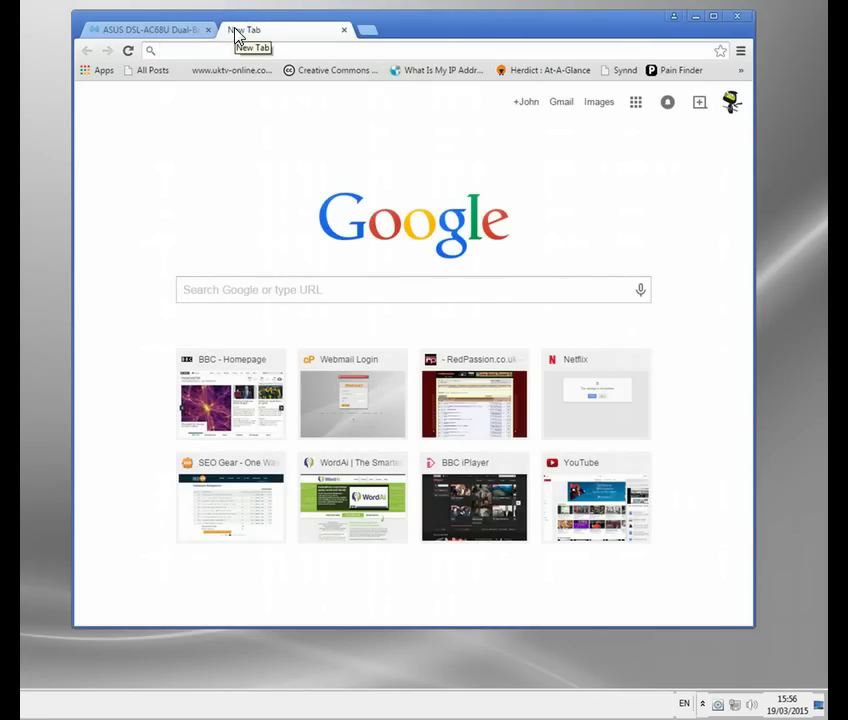
pyautogui.write('google.co.uk')
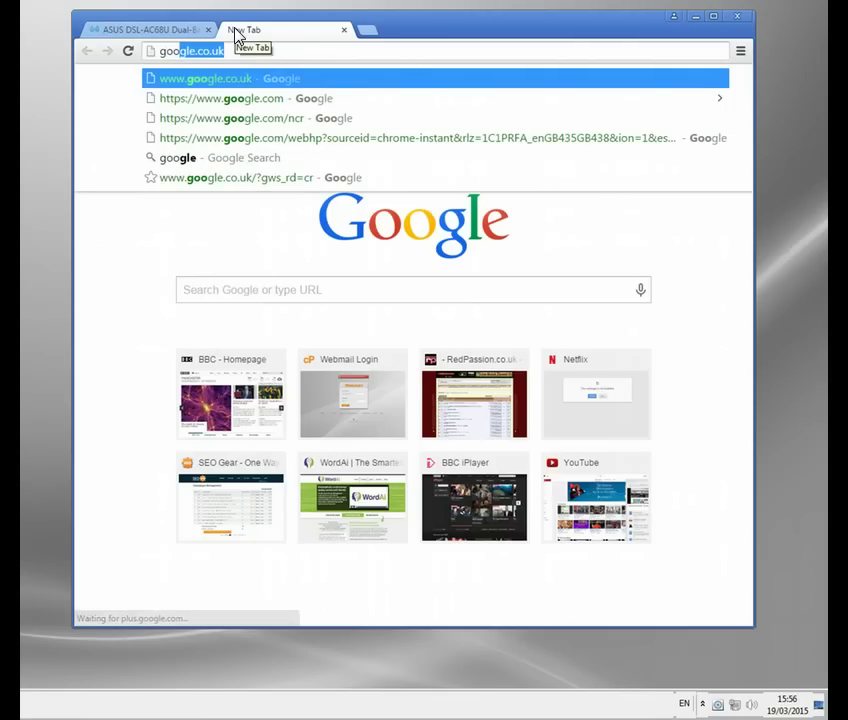
pyautogui.press('Return')
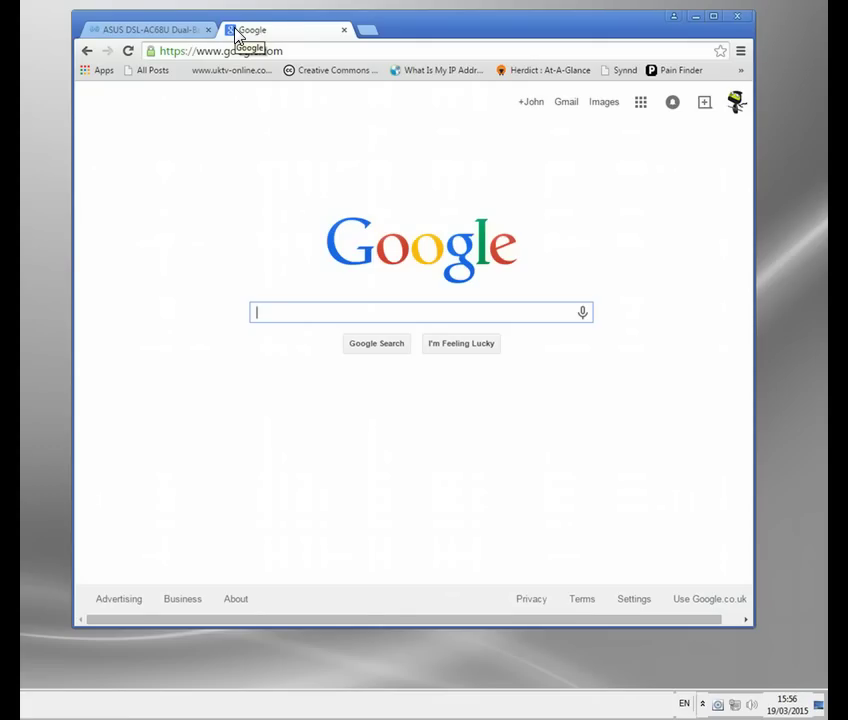
# Step: Open Netflix in the test tab and look through the titles on its home page
pyautogui.click(252, 50)
pyautogui.write('netf')
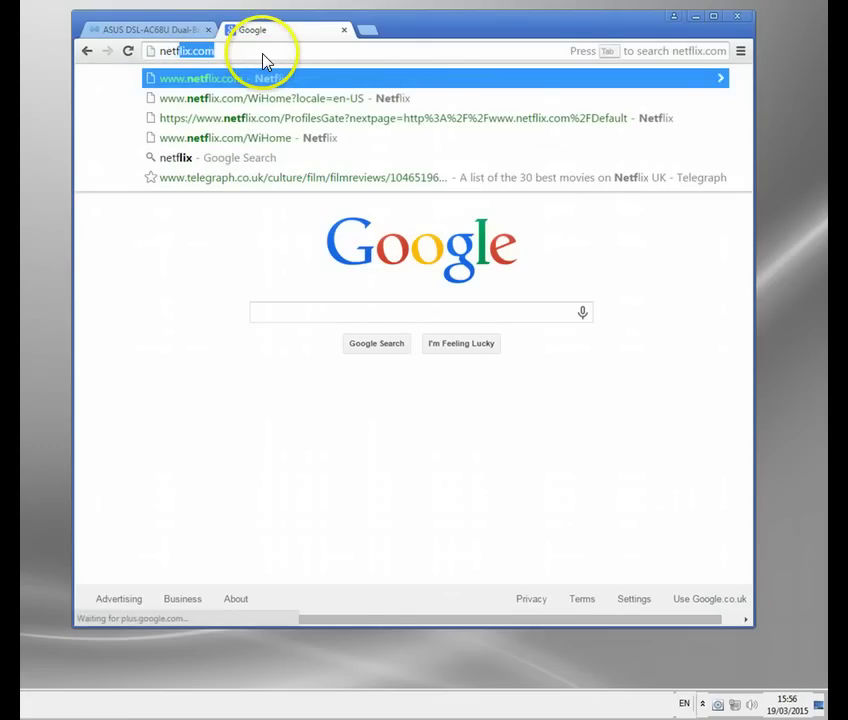
pyautogui.write('lix')
pyautogui.press('Return')
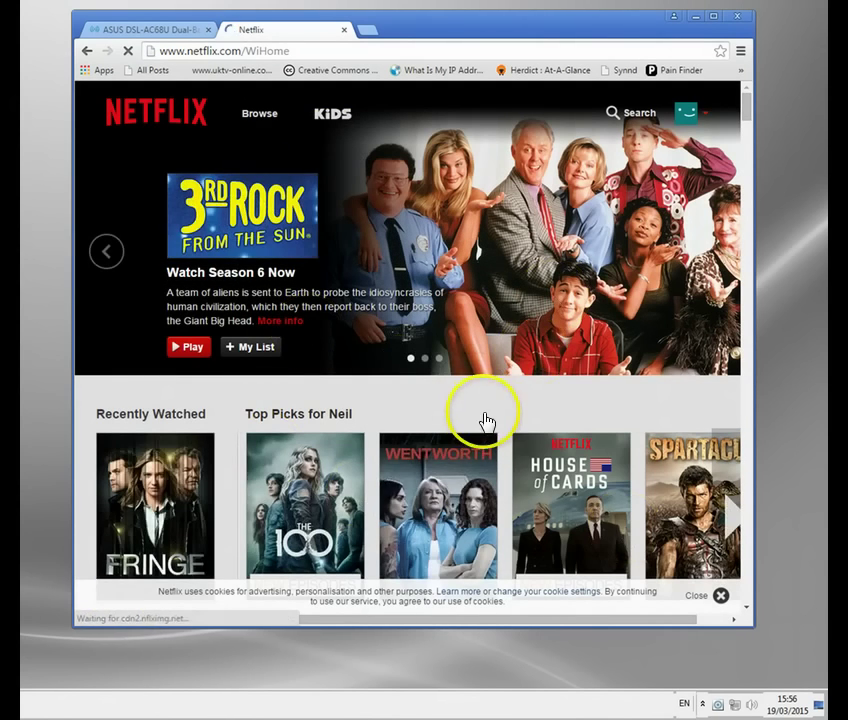
pyautogui.scroll(-8, 485, 418)
pyautogui.scroll(4, 484, 419)
pyautogui.scroll(5, 483, 418)
# Step: Close the Netflix tab and disconnect the Canadian VPN profile on the router
pyautogui.click(338, 30)
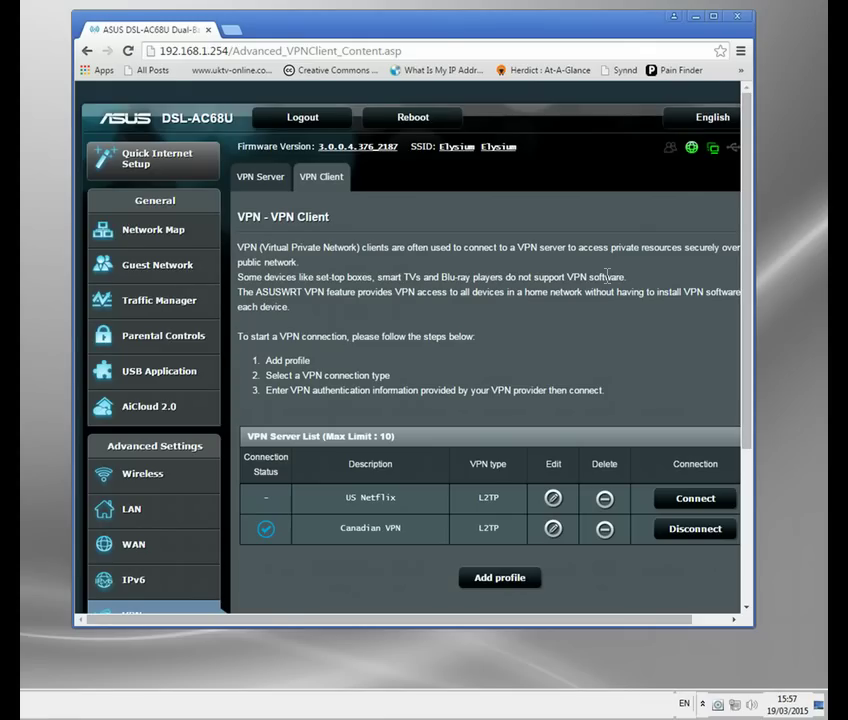
pyautogui.click(720, 532)
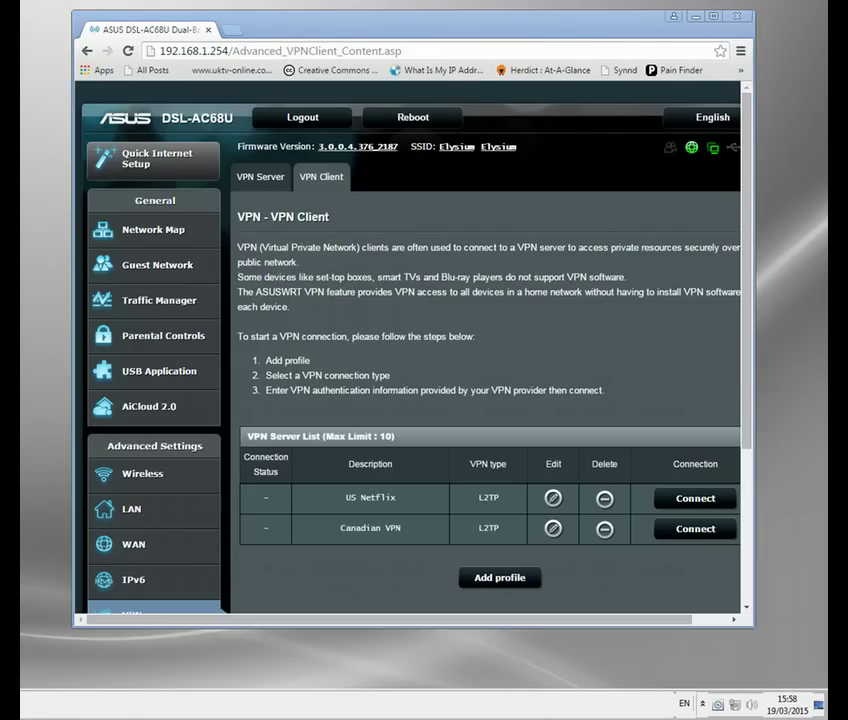
# Step: Examine the Amazon listing for the TP-LINK TL-ER604W router and highlight its PPTP/L2TP VPN Server/Client feature
pyautogui.hotkey('alt', 'Tab')
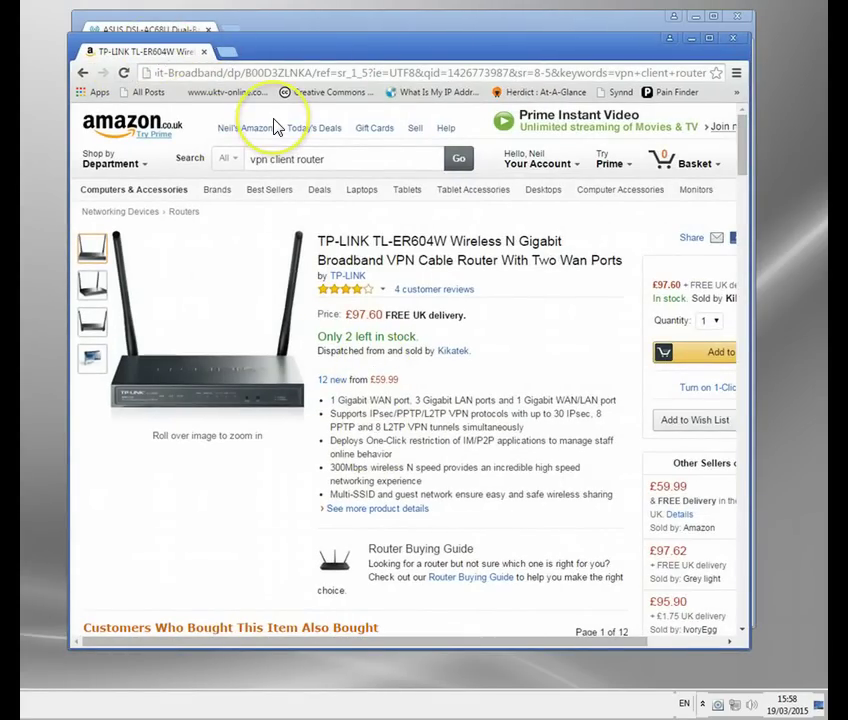
pyautogui.scroll(-20, 437, 342)
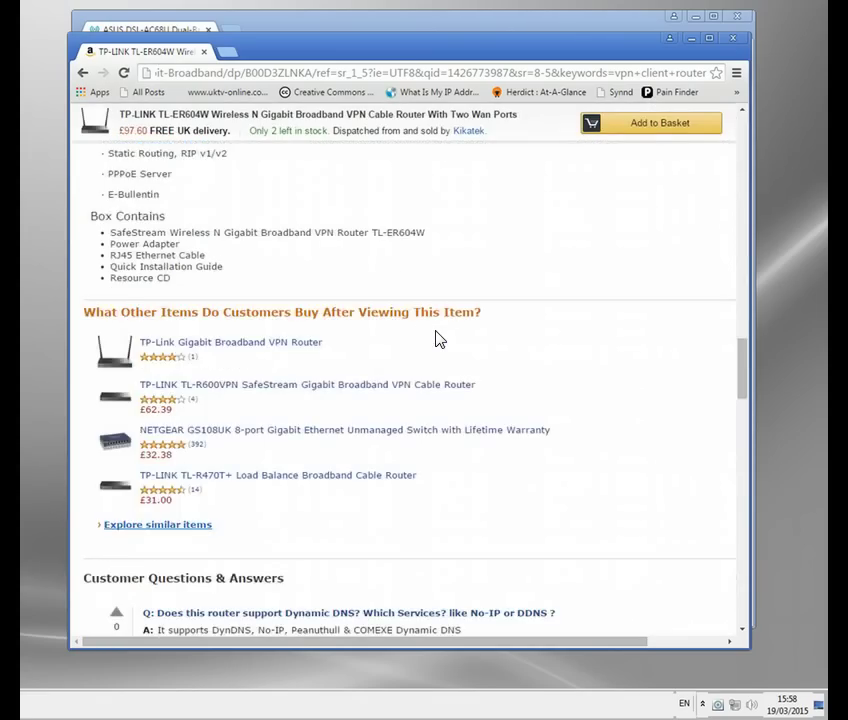
pyautogui.scroll(5, 437, 340)
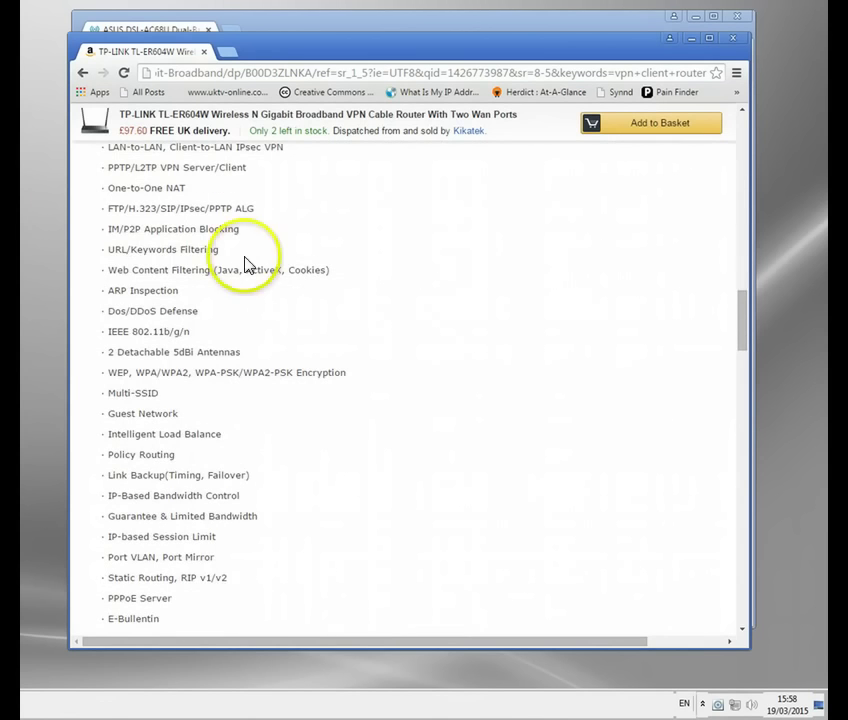
pyautogui.scroll(2, 200, 265)
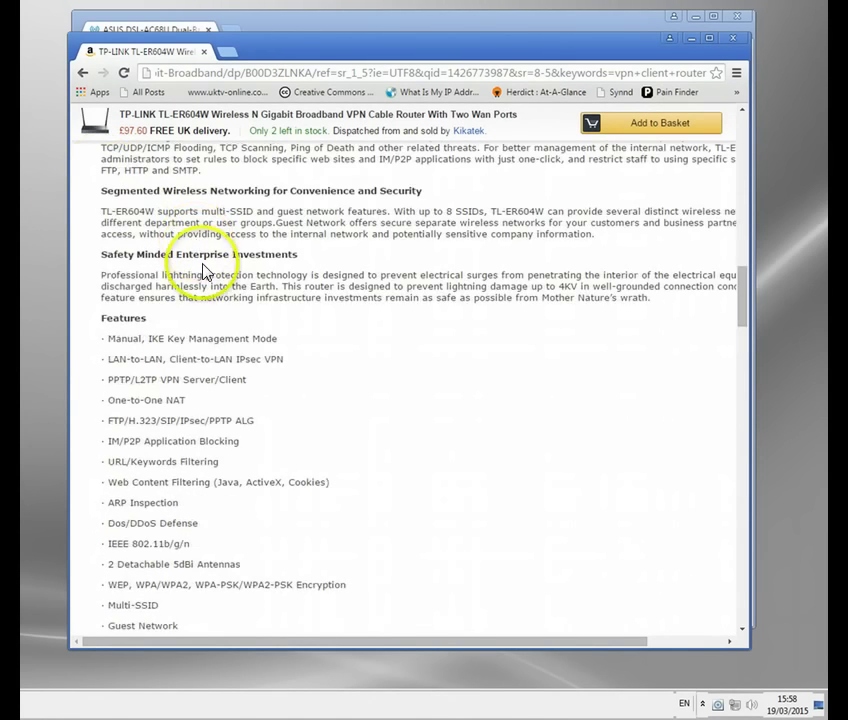
pyautogui.scroll(10, 295, 375)
pyautogui.scroll(-15, 300, 378)
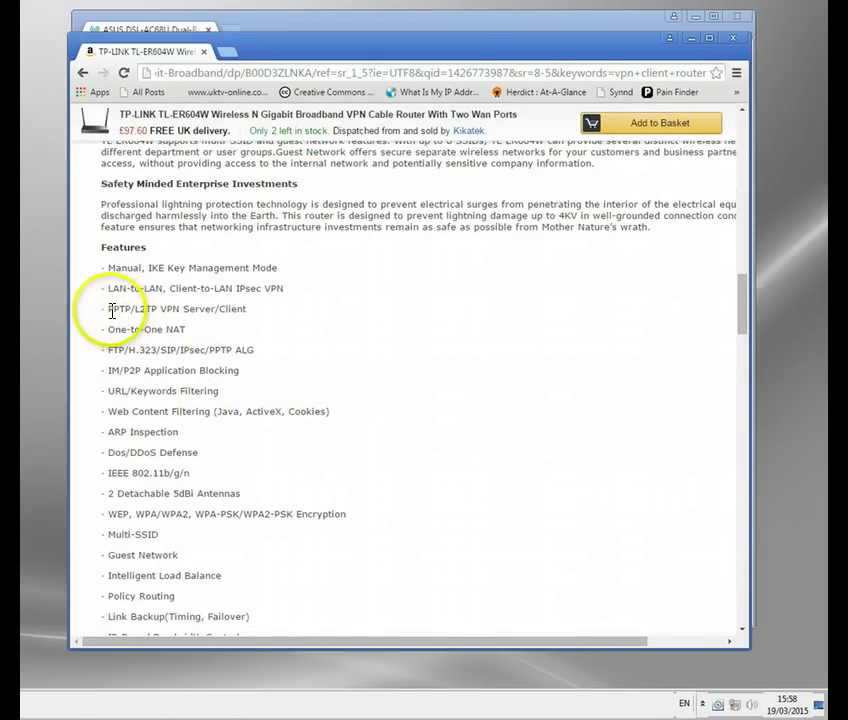
pyautogui.moveTo(109, 308); pyautogui.dragTo(298, 308)
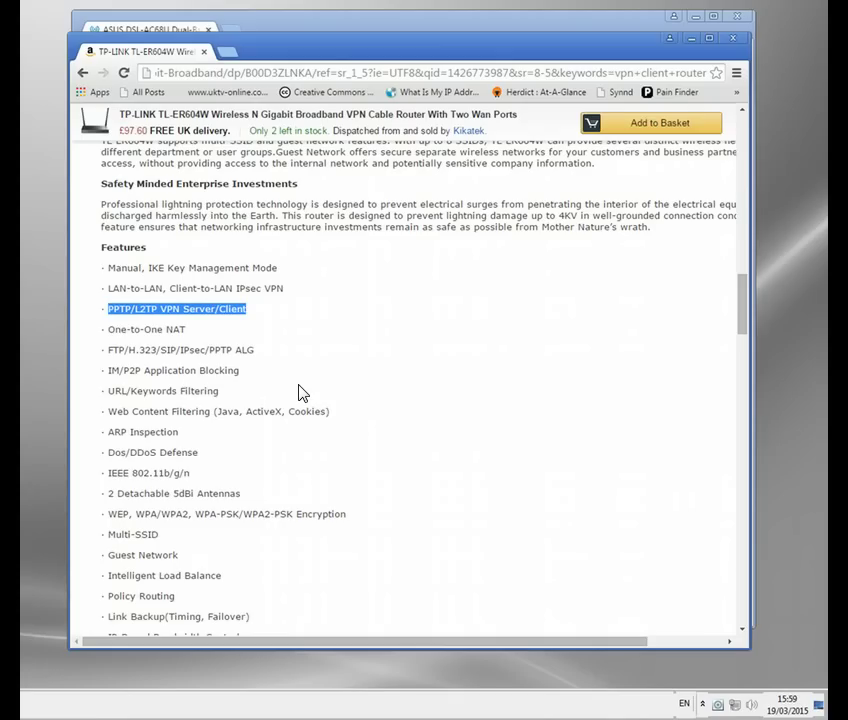
# Step: Close the Amazon window and minimize the router's administration window
pyautogui.click(735, 42)
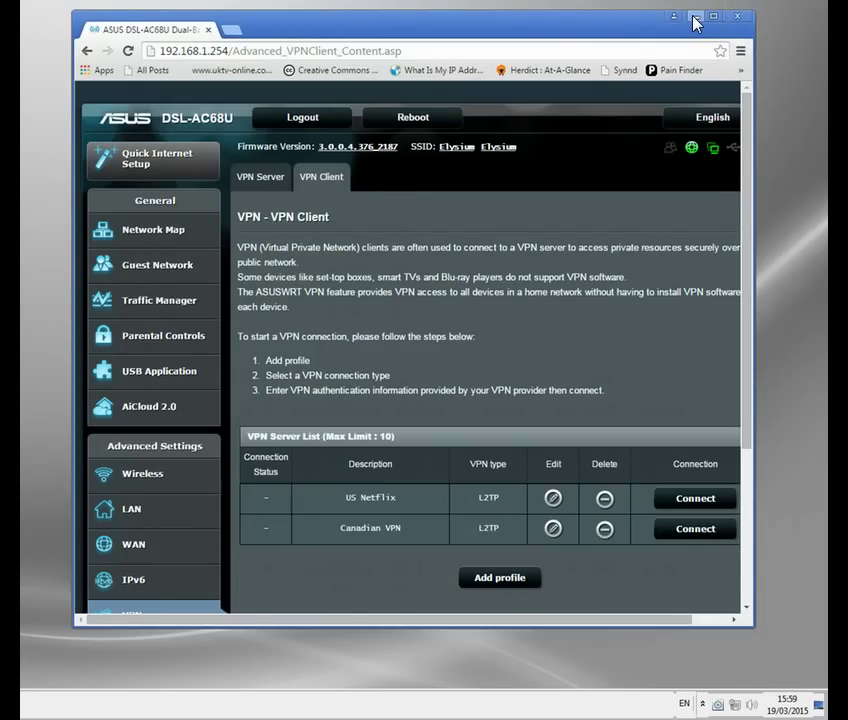
pyautogui.click(695, 20)
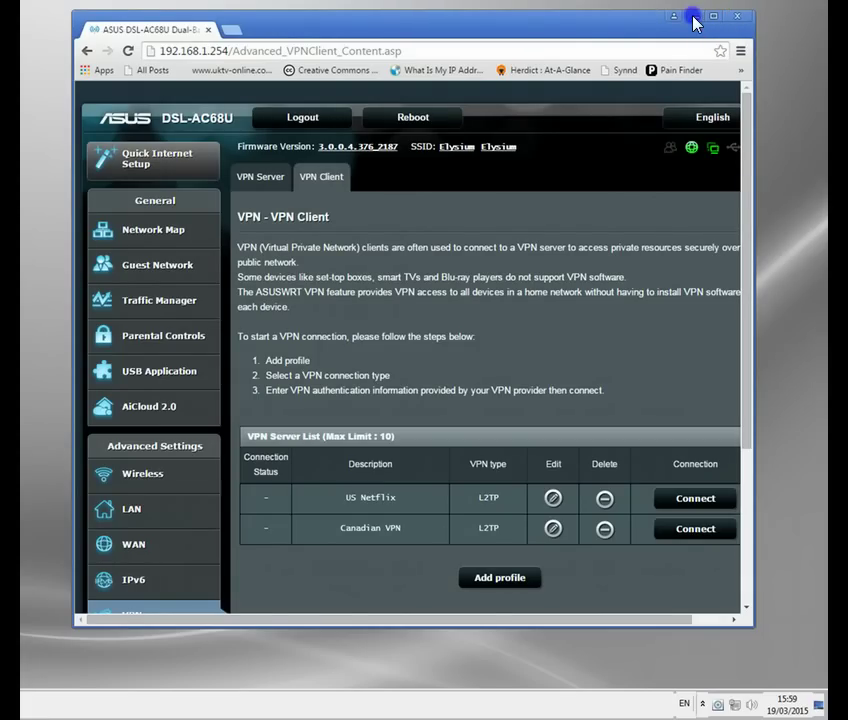